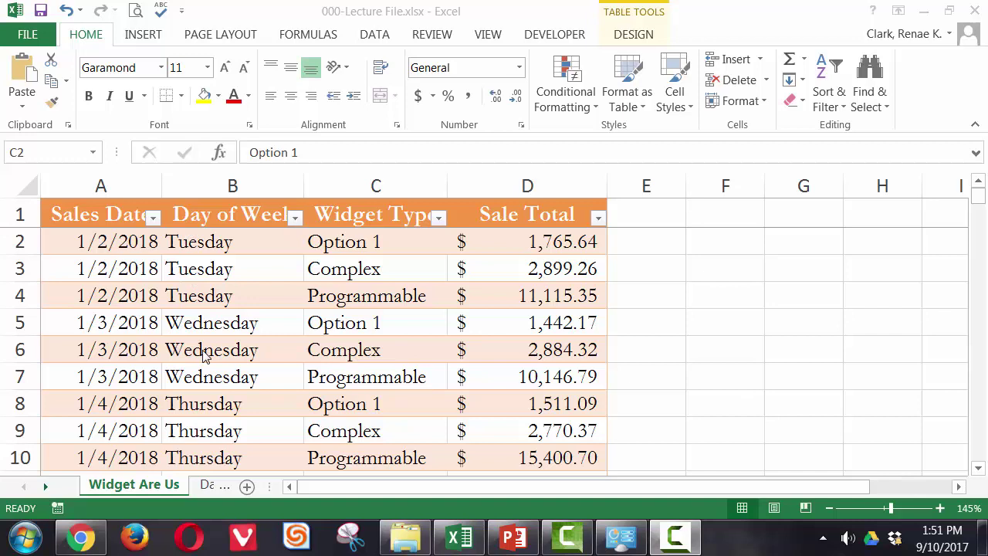
Step: Turn on the total row for the SalesData table and go to it at the table's end
{"action": "left_click", "coordinate": [639, 38]}
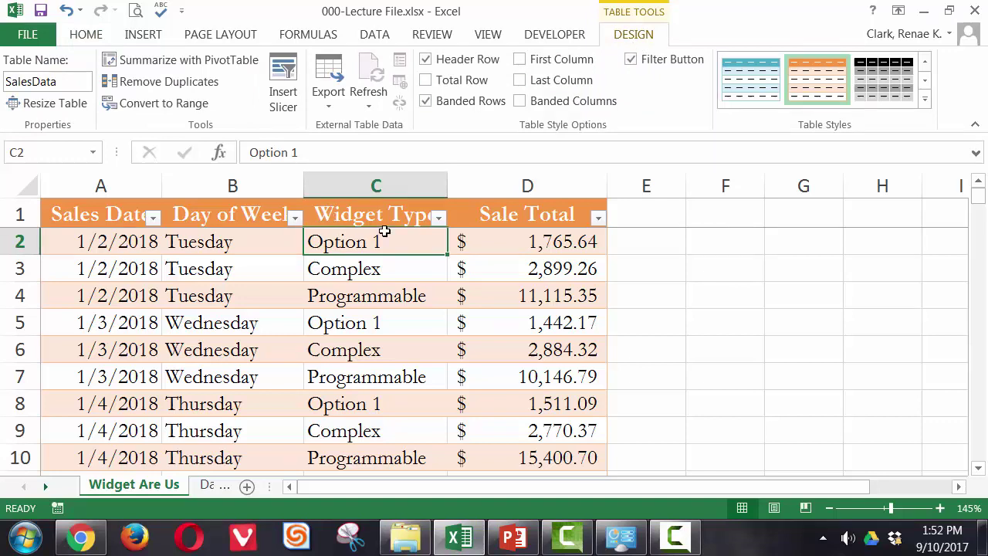
{"action": "left_click", "coordinate": [426, 80]}
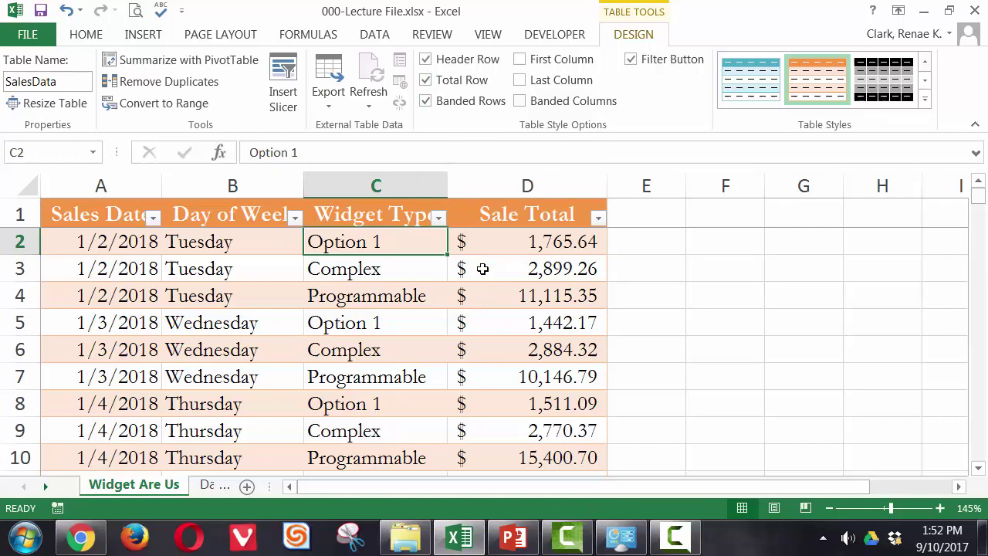
{"action": "key", "text": "End"}
{"action": "key", "text": "Down"}
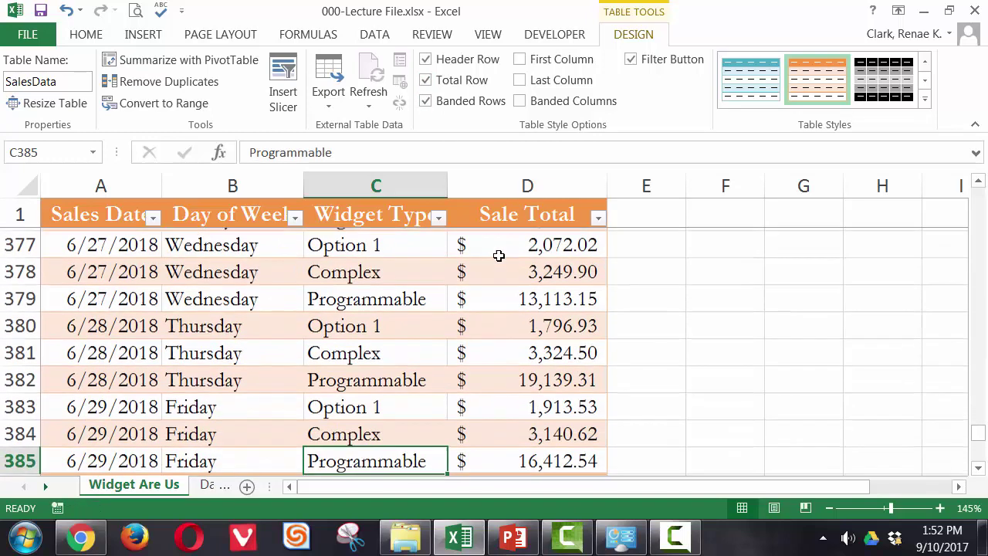
{"action": "scroll", "coordinate": [468, 399], "scroll_direction": "down", "scroll_amount": 1}
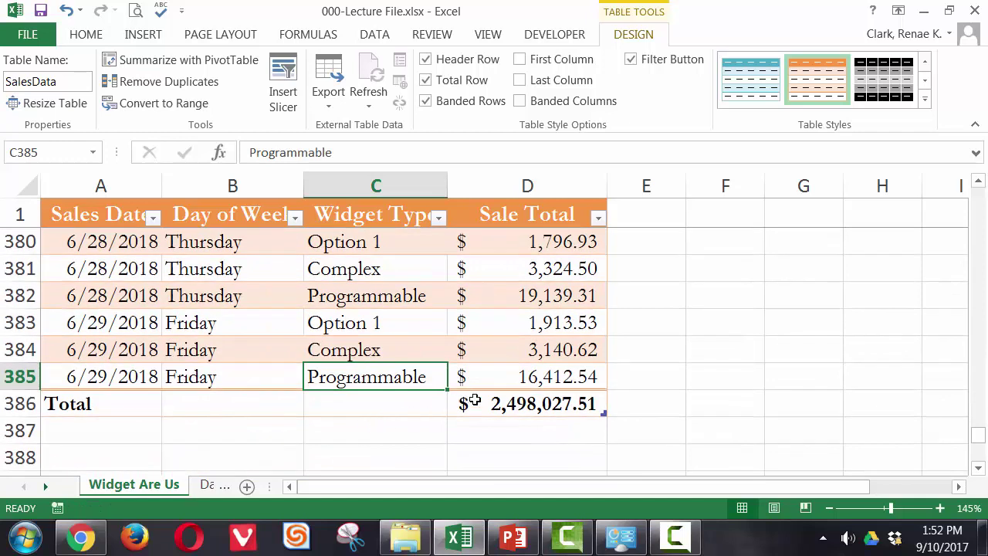
Step: Examine the total row, including its Total label and the SUBTOTAL formula under Sale Total
{"action": "left_click", "coordinate": [26, 402]}
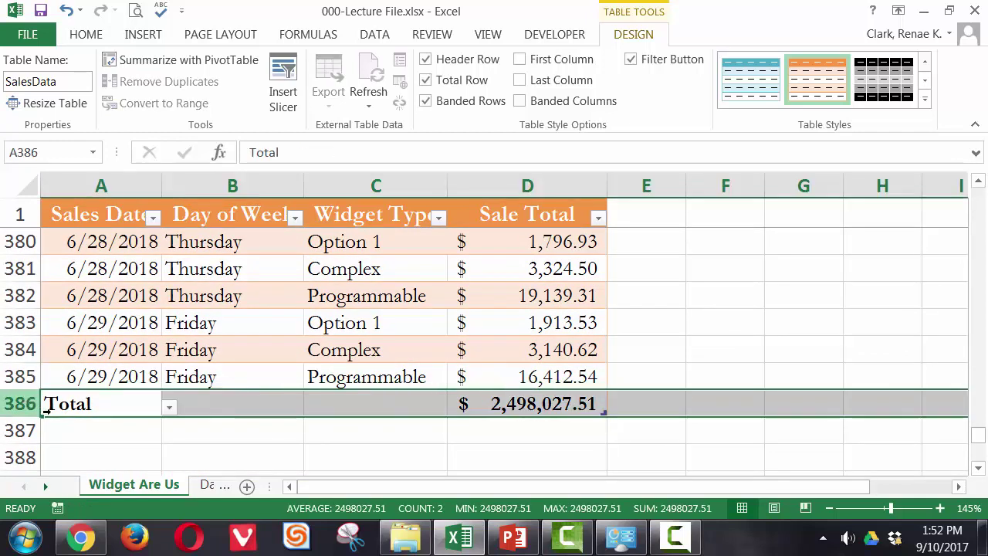
{"action": "left_click", "coordinate": [531, 408]}
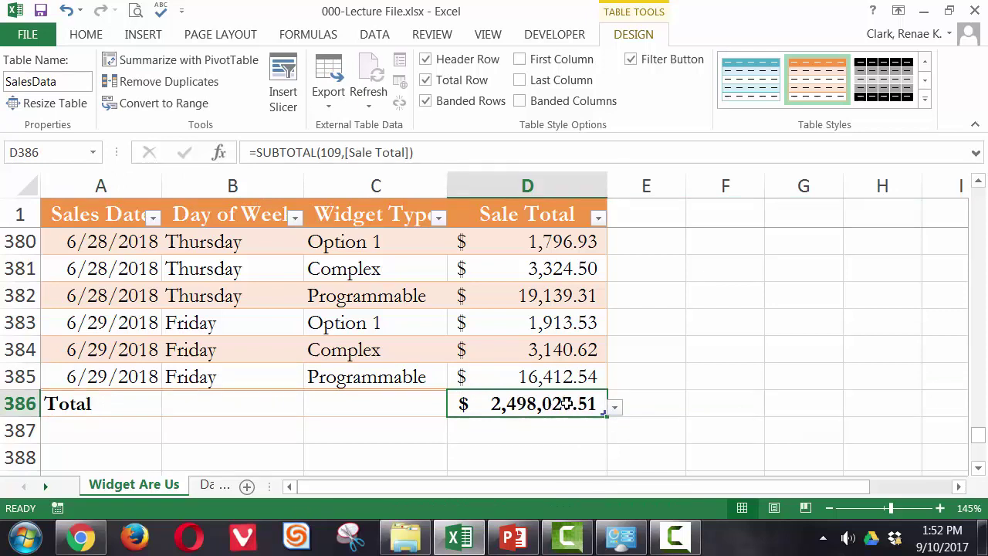
{"action": "left_click", "coordinate": [436, 155]}
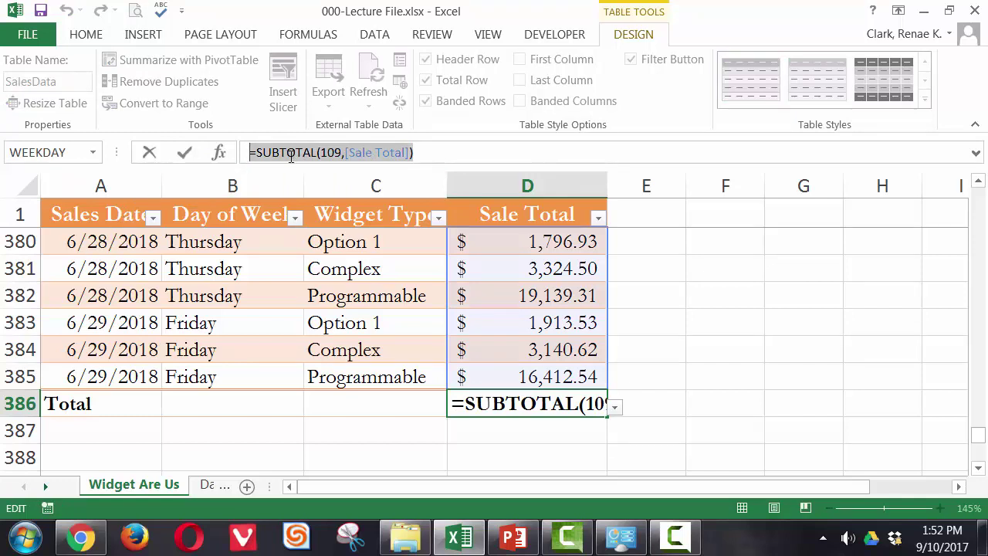
{"action": "key", "text": "Escape"}
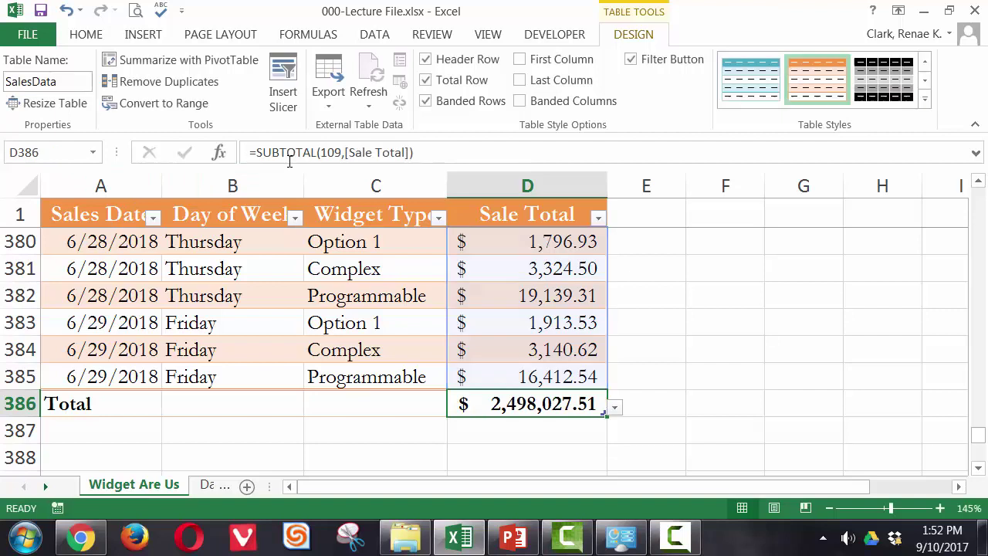
{"action": "left_click", "coordinate": [96, 406]}
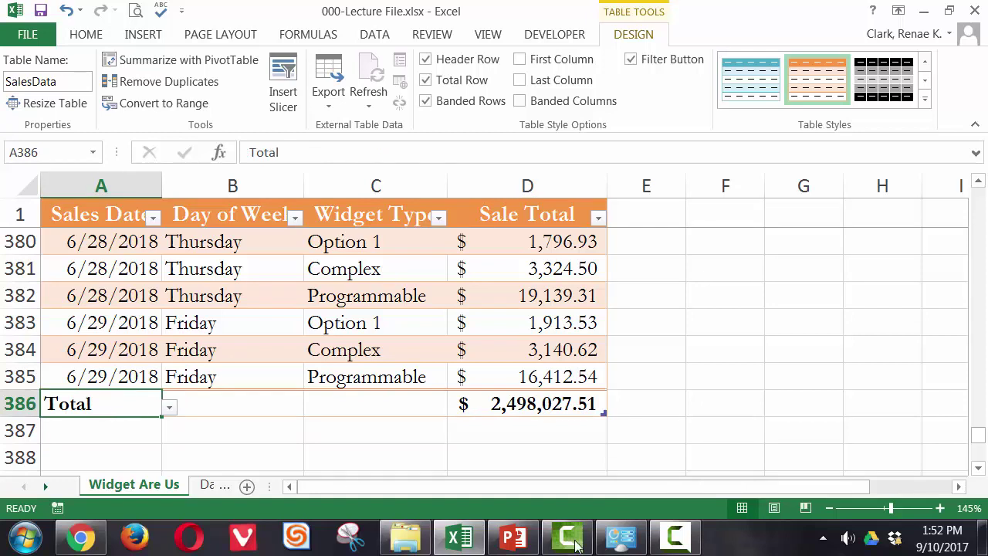
Step: Change the Sale Total calculation in the total row to Average
{"action": "left_click", "coordinate": [589, 407]}
{"action": "left_click", "coordinate": [615, 406]}
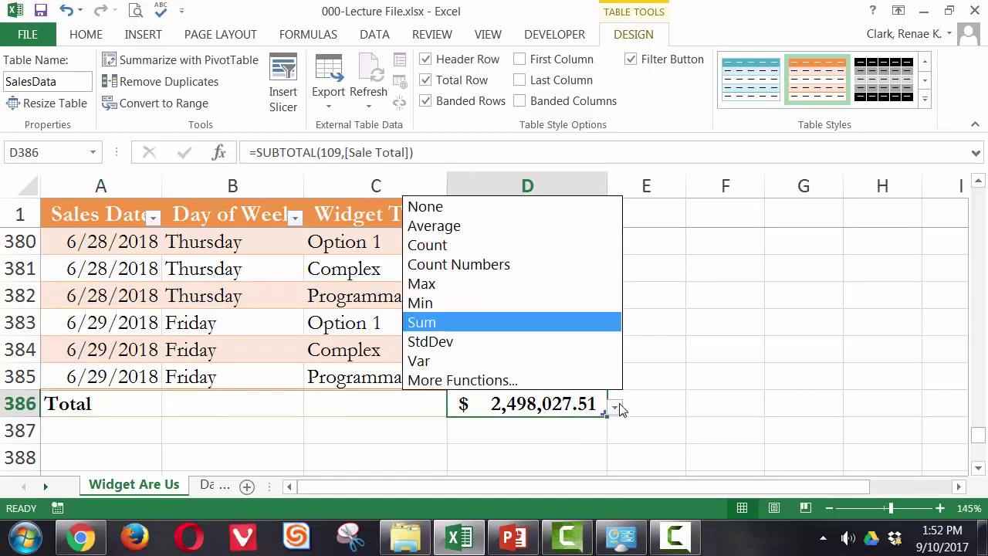
{"action": "left_click", "coordinate": [510, 226]}
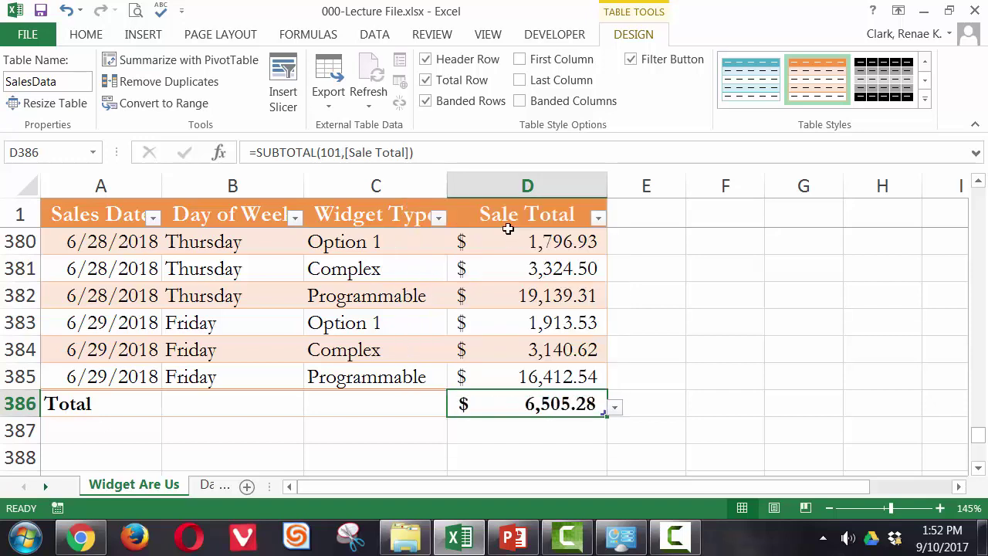
Step: Clear the Sale Total calculation from the total row, and set that cell to Sum
{"action": "left_click", "coordinate": [614, 407]}
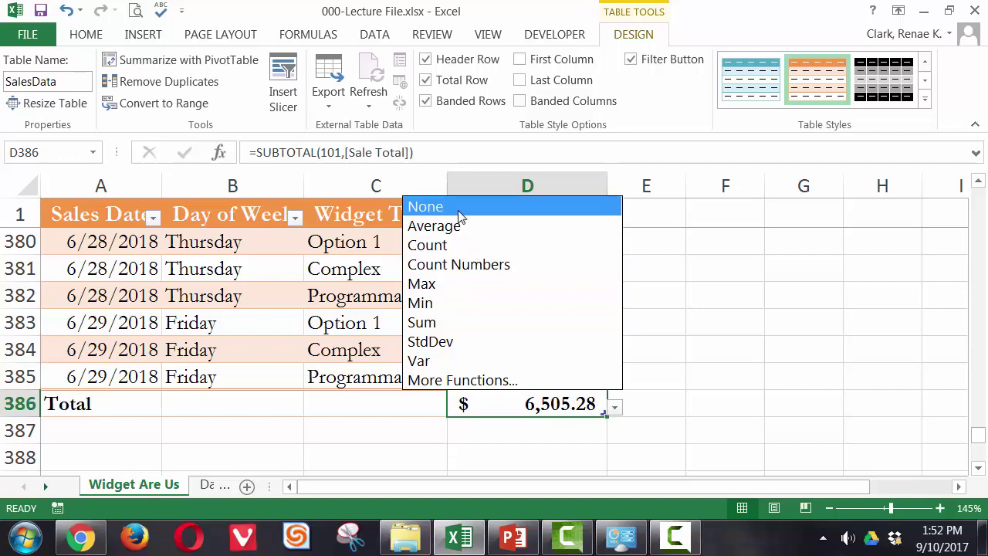
{"action": "key", "text": "Escape"}
{"action": "key", "text": "Delete"}
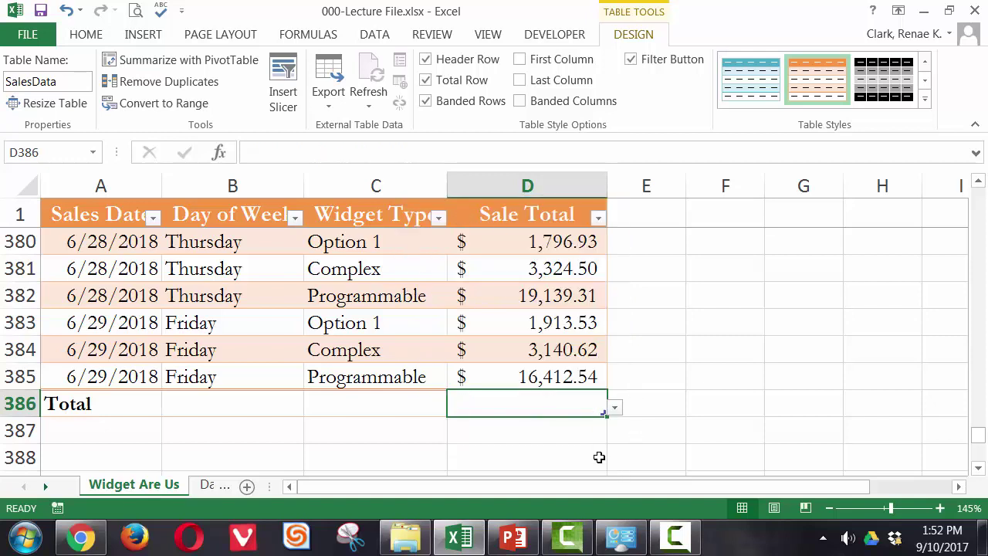
{"action": "left_click", "coordinate": [614, 408]}
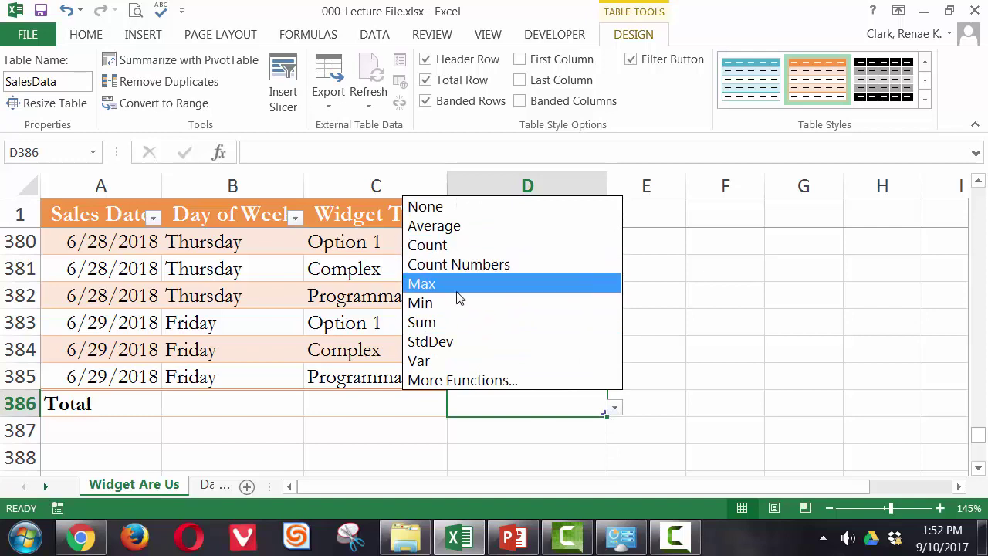
{"action": "left_click", "coordinate": [442, 323]}
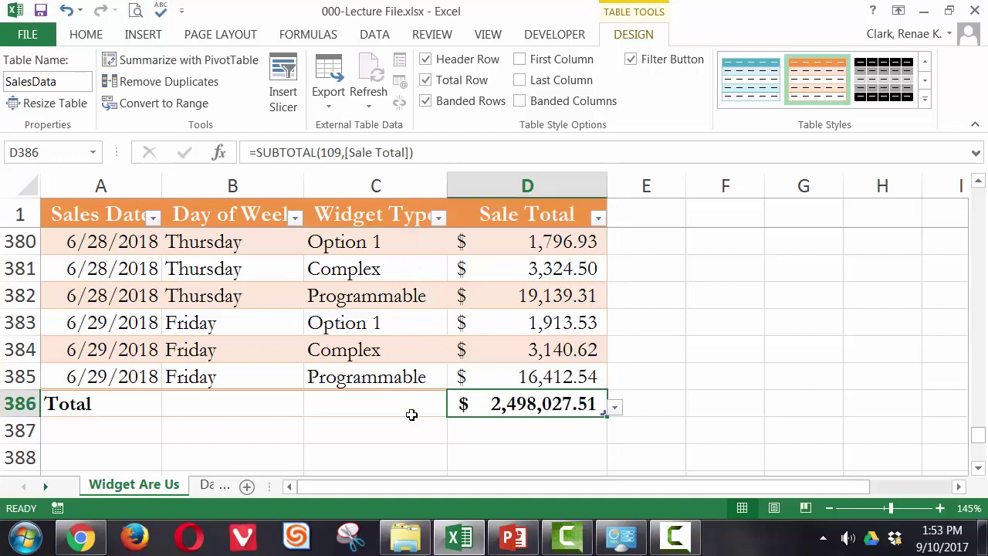
Step: Set the total row cell under Sales Date to the Average function
{"action": "left_click", "coordinate": [67, 404]}
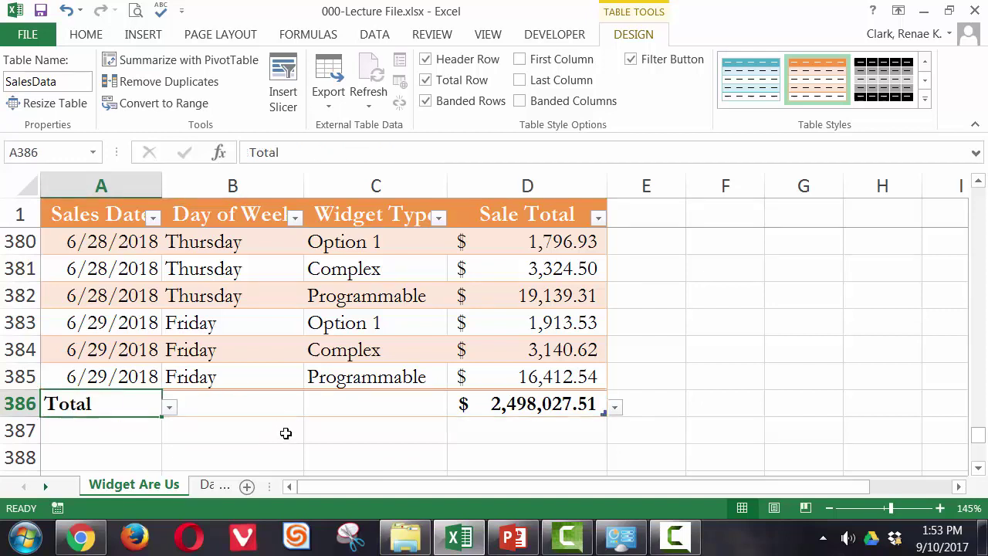
{"action": "left_click", "coordinate": [170, 409]}
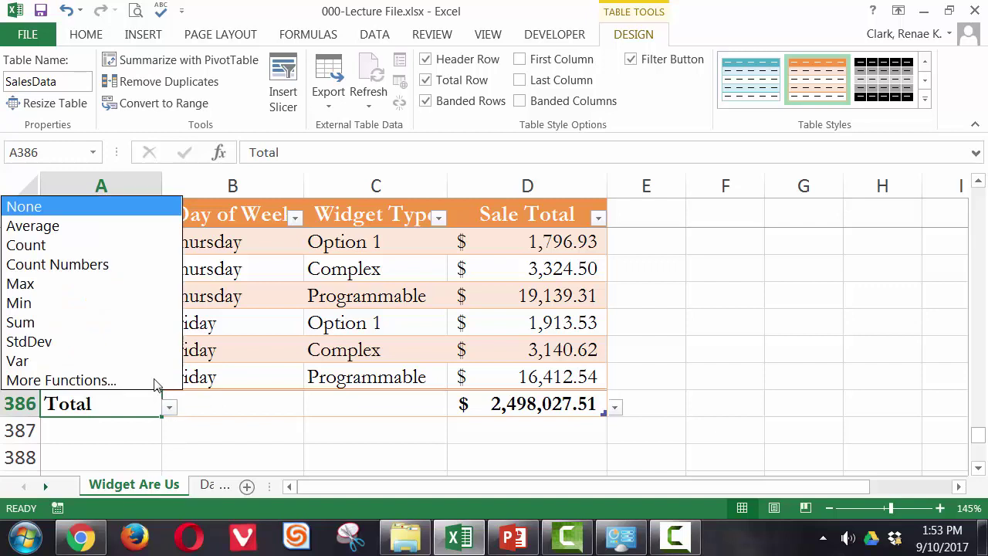
{"action": "left_click", "coordinate": [101, 226]}
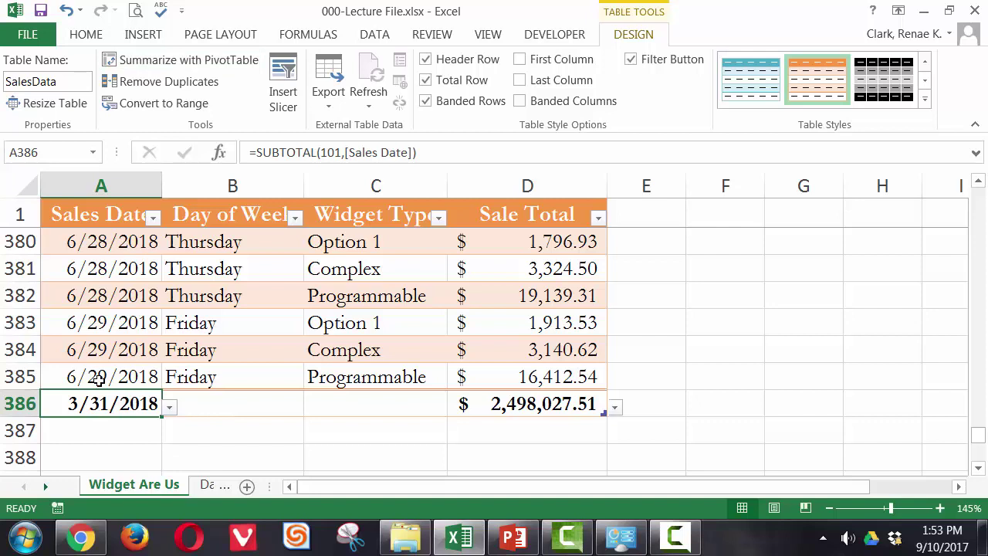
Step: Replace the contents of the total row cell under Sales Date with the label Average
{"action": "key", "text": "F2"}
{"action": "type", "text": "Tota"}
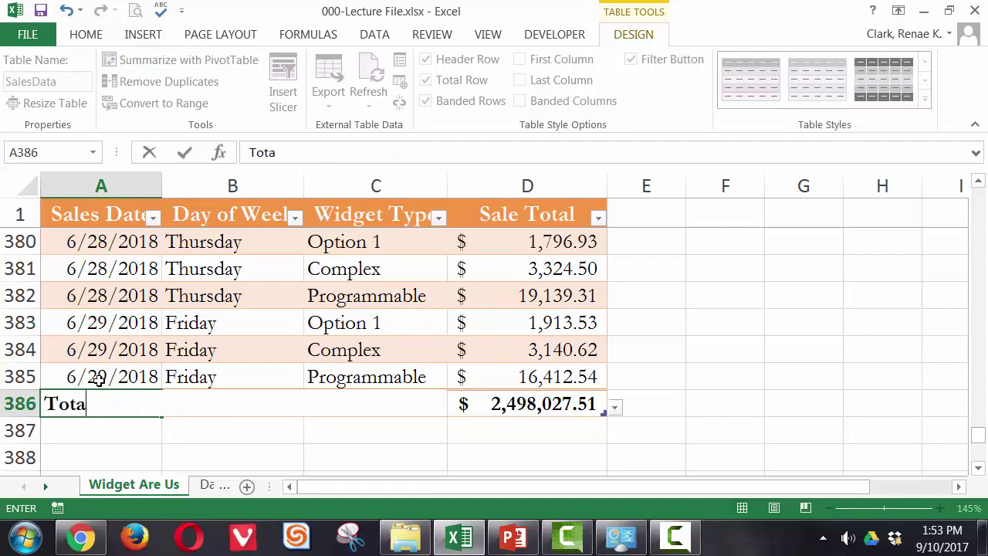
{"action": "key", "text": "BackSpace"}
{"action": "key", "text": "BackSpace"}
{"action": "key", "text": "BackSpace"}
{"action": "key", "text": "BackSpace"}
{"action": "key", "text": "BackSpace"}
{"action": "type", "text": "Average"}
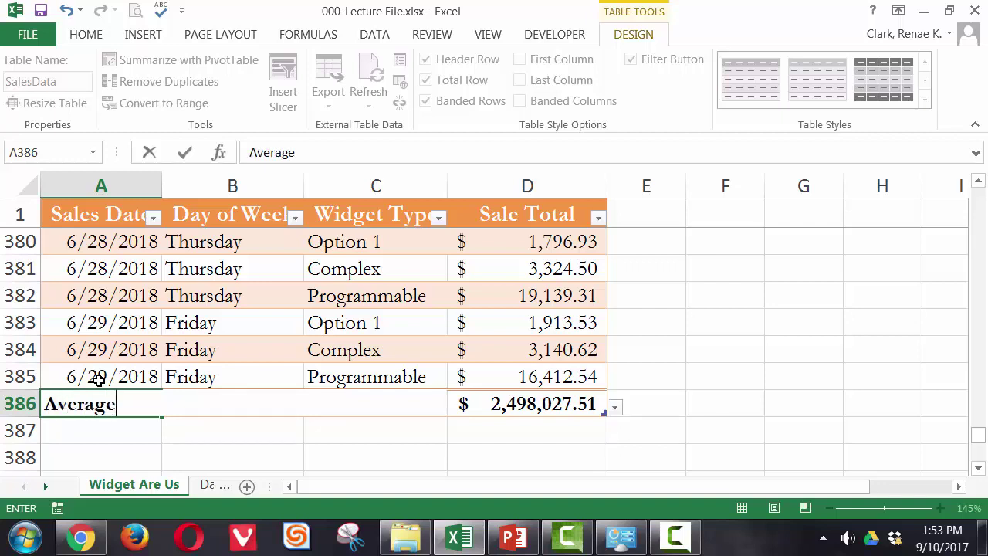
{"action": "key", "text": "Tab"}
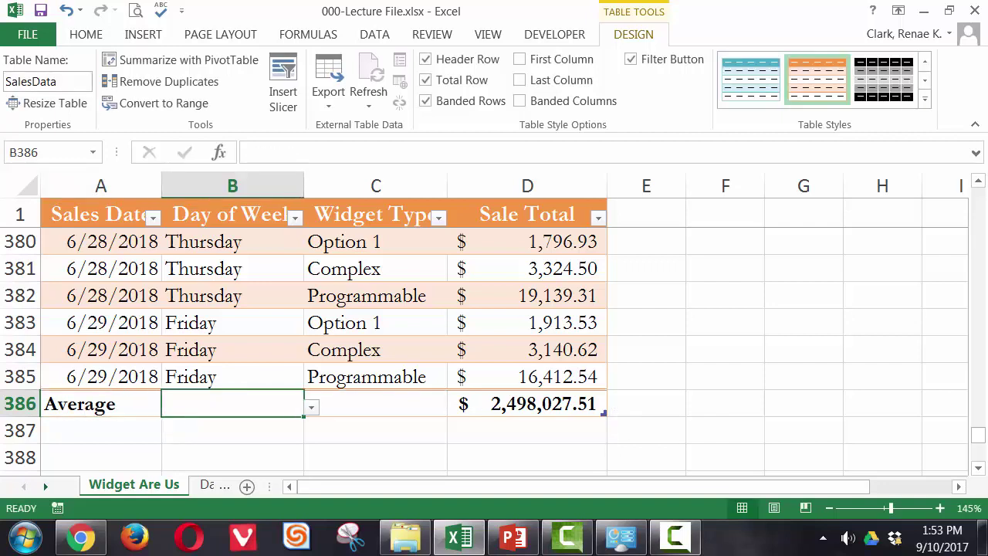
Step: Set the Sale Total cell of the total row to Average, and switch the total row off and on again
{"action": "left_click", "coordinate": [579, 411]}
{"action": "left_click", "coordinate": [614, 409]}
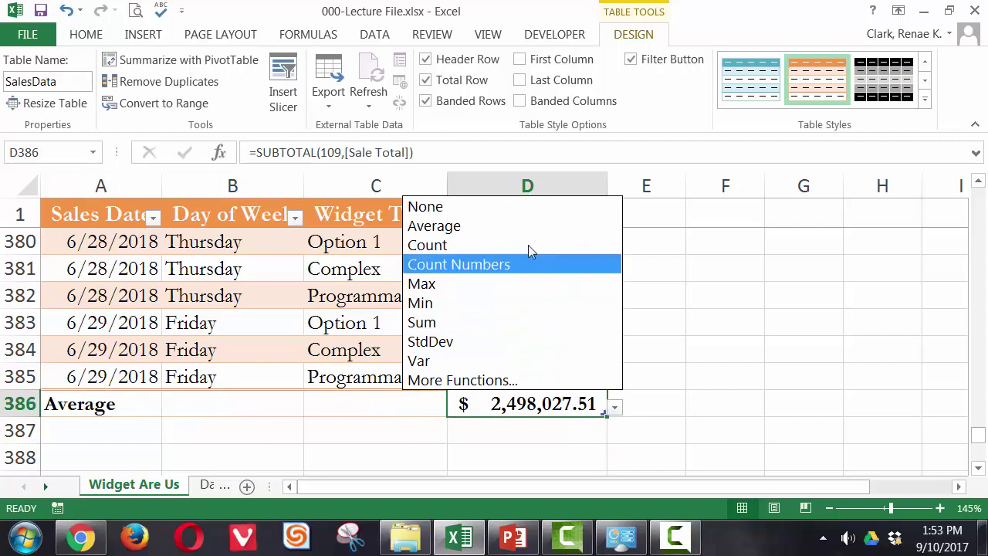
{"action": "left_click", "coordinate": [512, 223]}
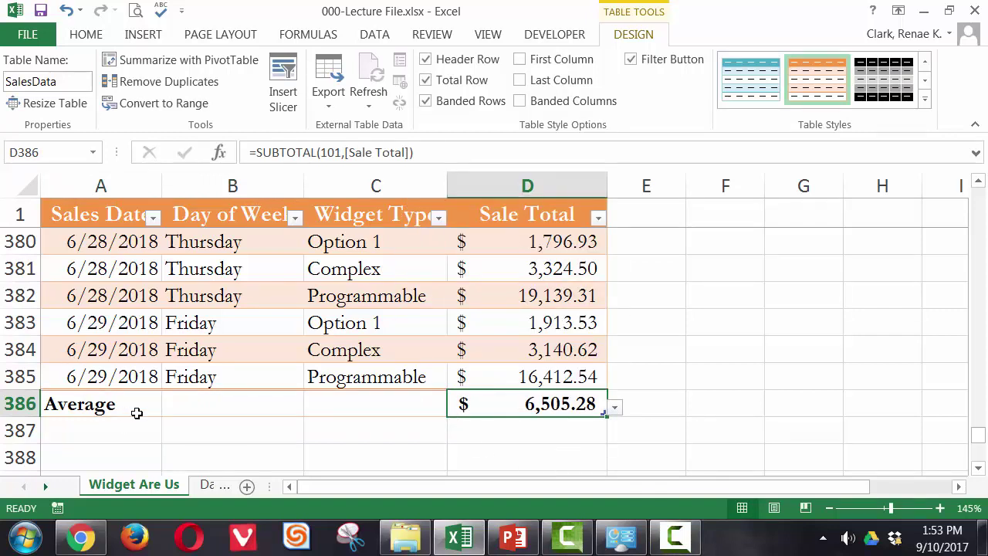
{"action": "left_click", "coordinate": [428, 81]}
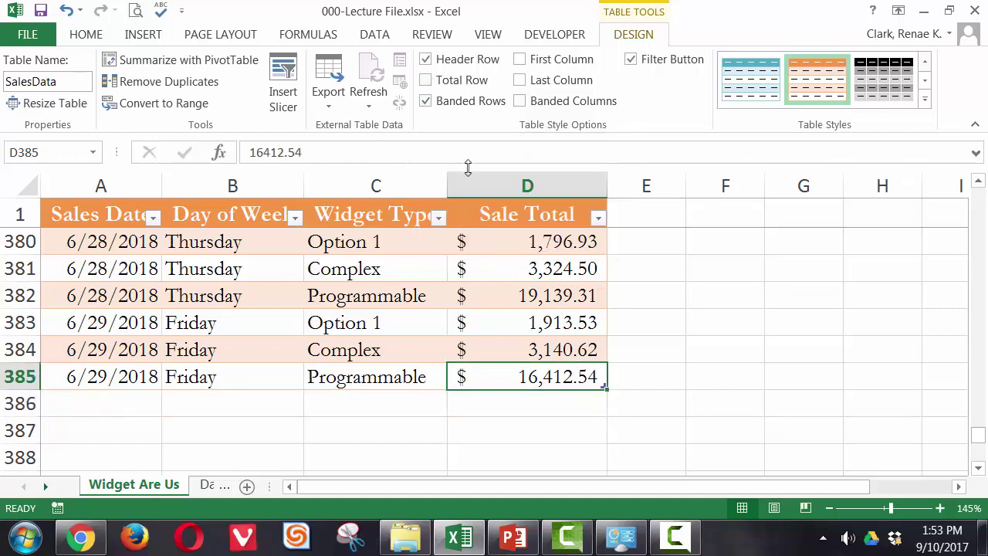
{"action": "left_click", "coordinate": [427, 82]}
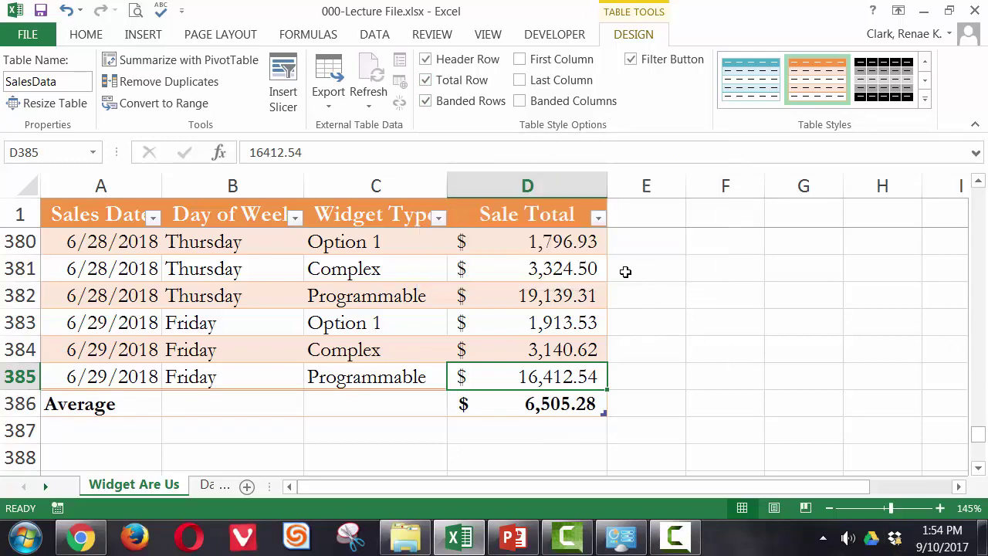
Step: Filter the Widget Type column to Programmable only and check the Sale Total average in the total row
{"action": "left_click", "coordinate": [438, 218]}
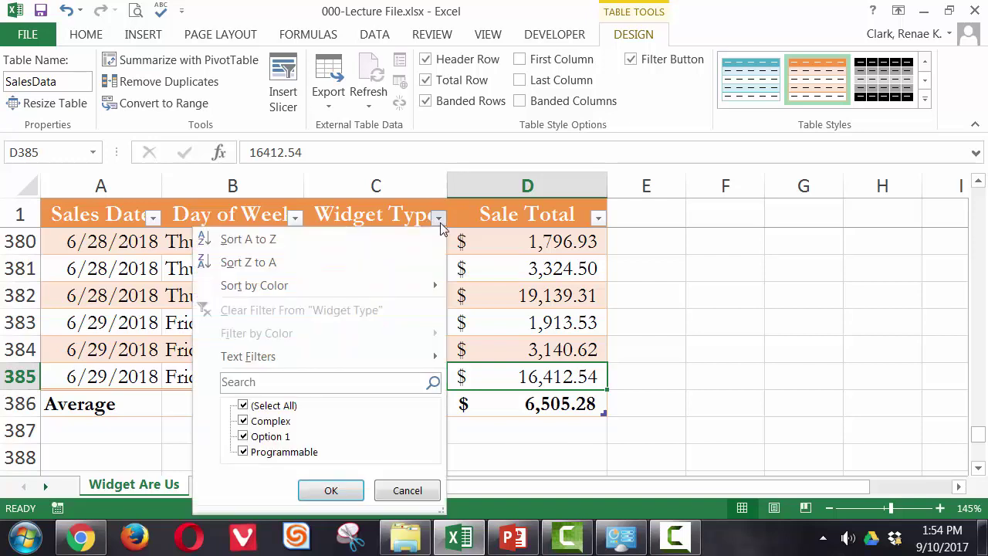
{"action": "left_click", "coordinate": [244, 406]}
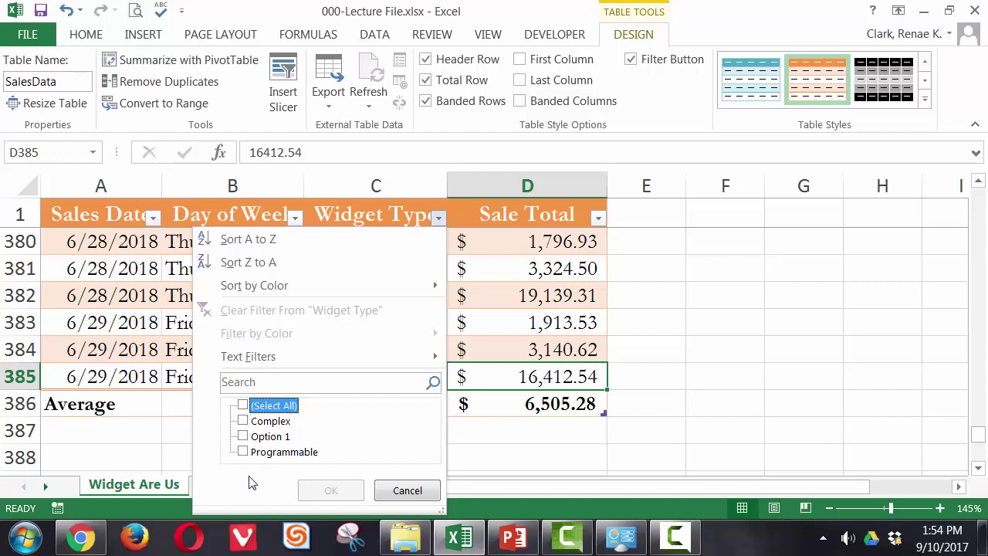
{"action": "left_click", "coordinate": [243, 452]}
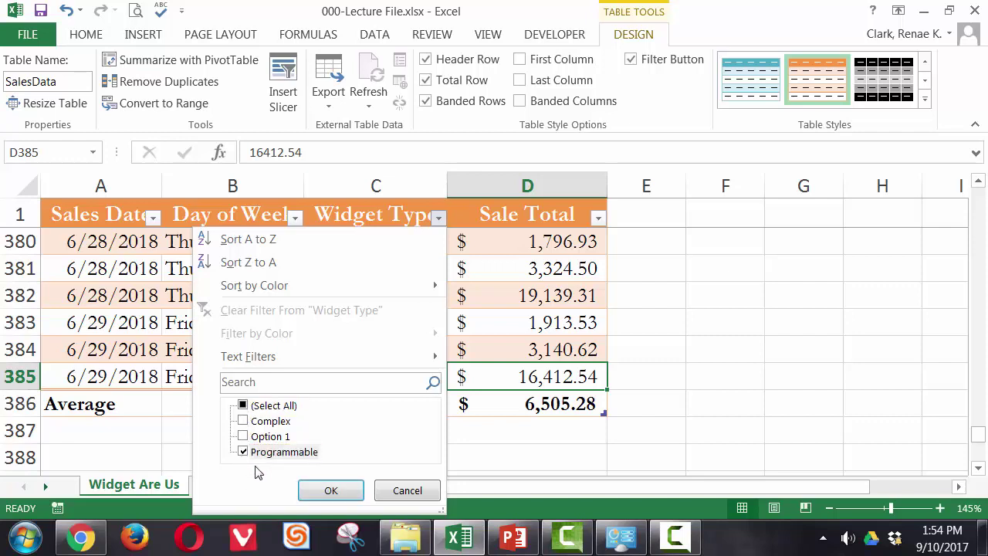
{"action": "left_click", "coordinate": [330, 494]}
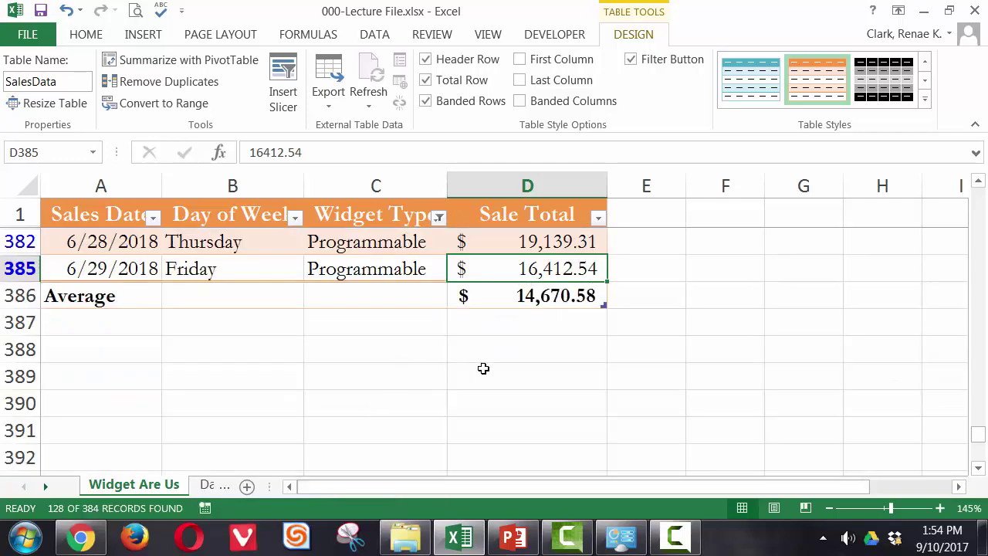
{"action": "scroll", "coordinate": [549, 350], "scroll_direction": "up", "scroll_amount": 1}
{"action": "scroll", "coordinate": [548, 350], "scroll_direction": "up", "scroll_amount": 1}
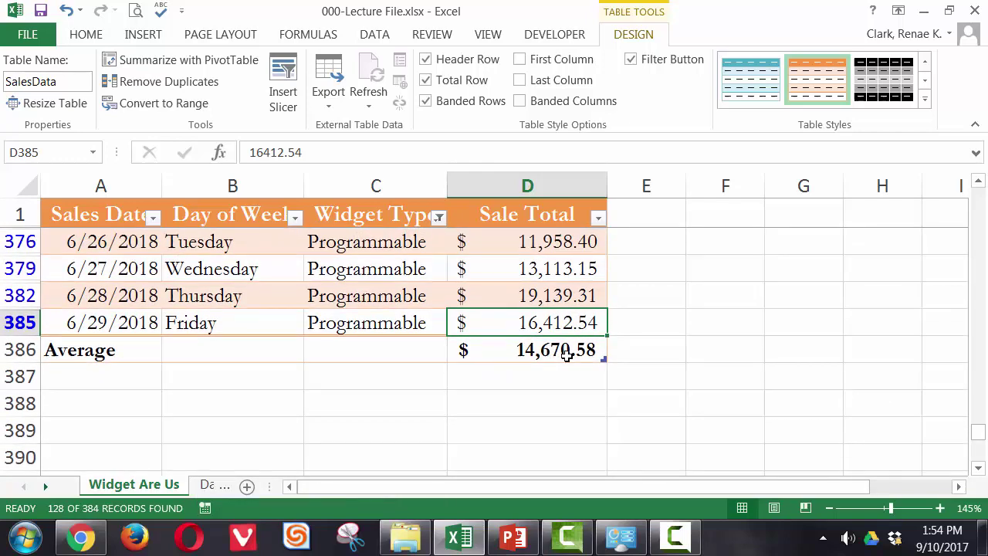
{"action": "scroll", "coordinate": [552, 351], "scroll_direction": "up", "scroll_amount": 1}
{"action": "left_click", "coordinate": [515, 374]}
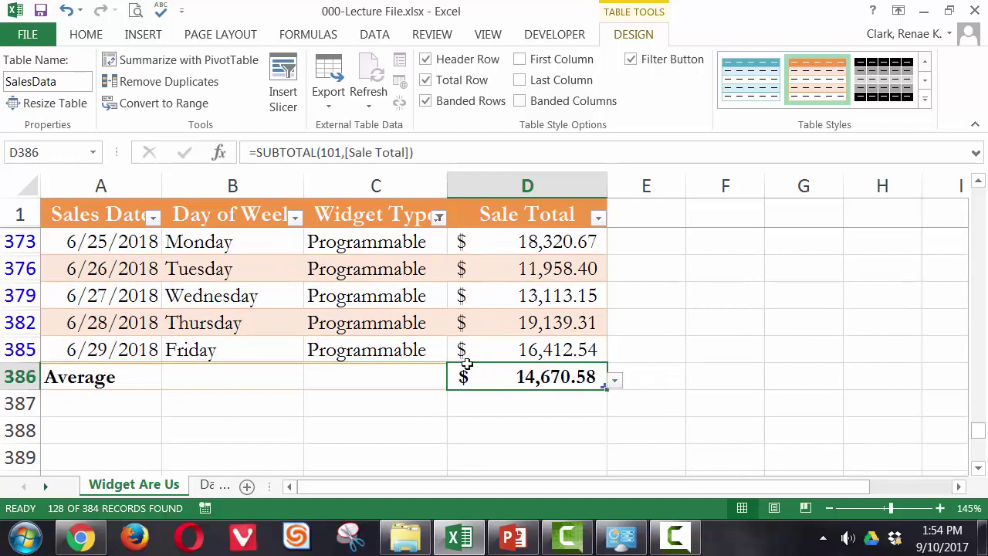
Step: Show all widget types again in the Widget Type filter and return to the Sale Total average cell D386
{"action": "left_click", "coordinate": [437, 223]}
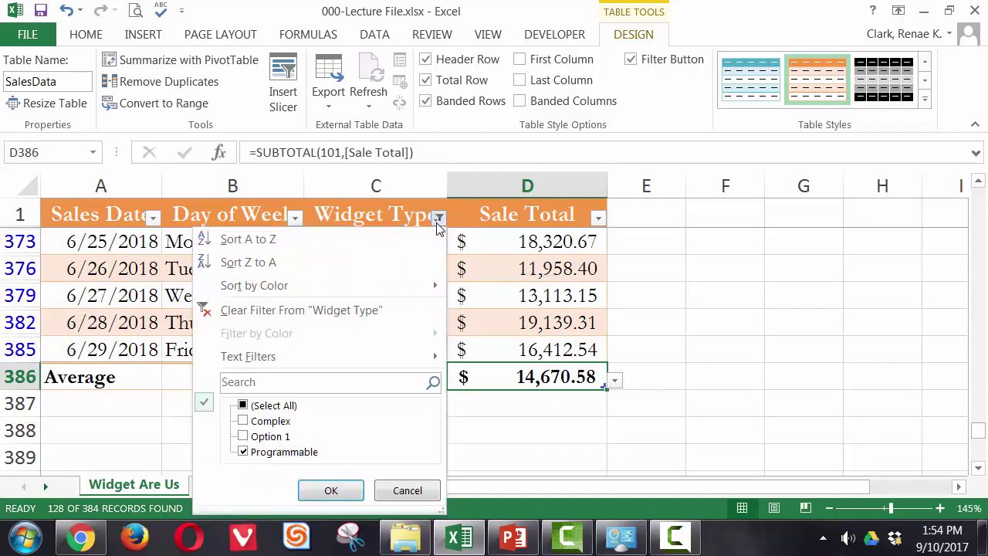
{"action": "left_click", "coordinate": [243, 406]}
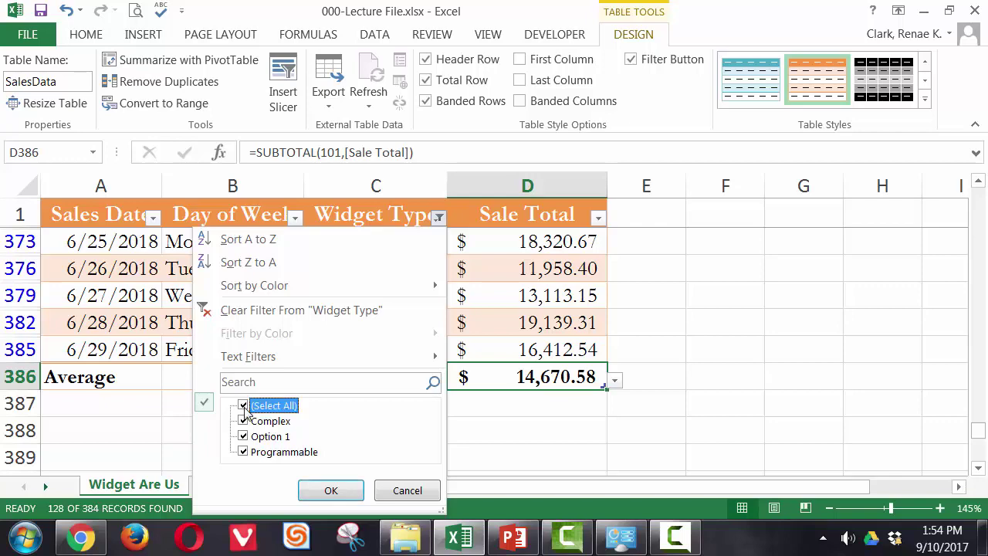
{"action": "left_click", "coordinate": [328, 493]}
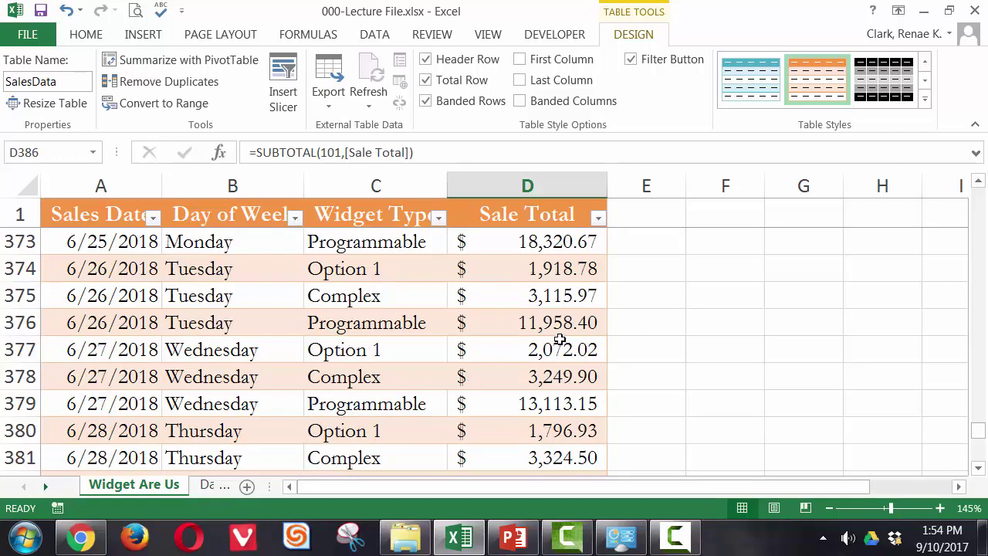
{"action": "left_click", "coordinate": [553, 339]}
{"action": "key", "text": "End"}
{"action": "key", "text": "Down"}
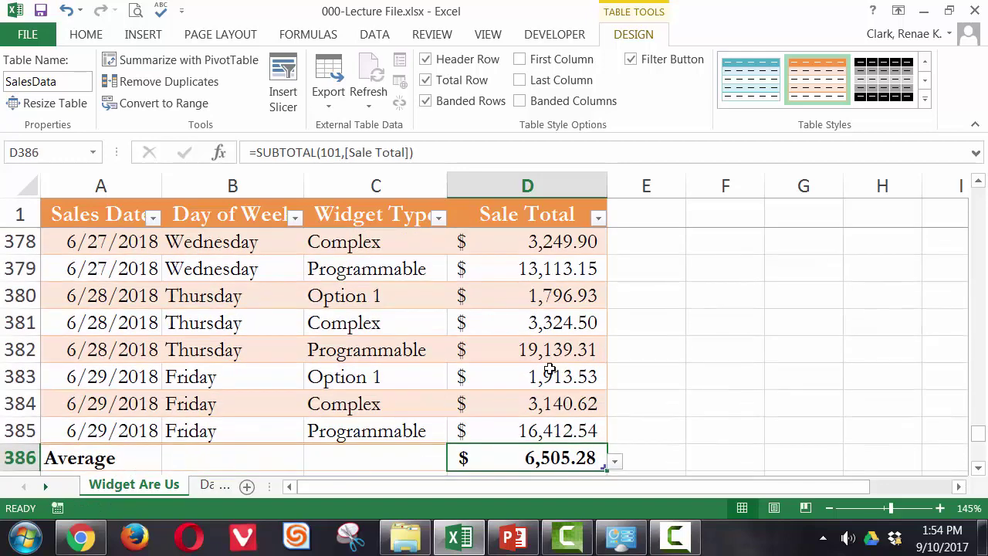